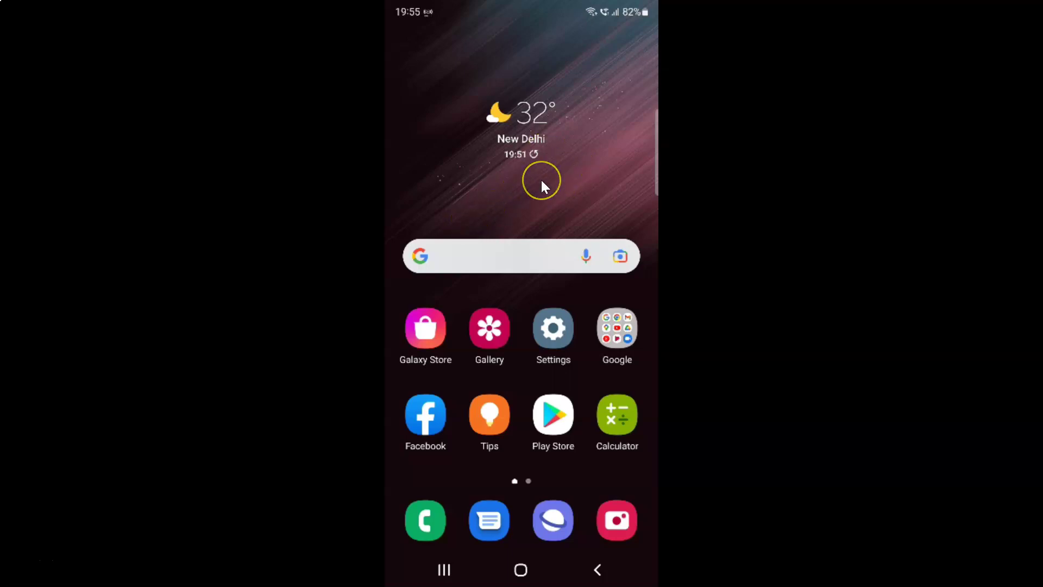
# Step: Go from Settings through Display to the Font size and style page
pyautogui.click(553, 327)
pyautogui.click(562, 323)
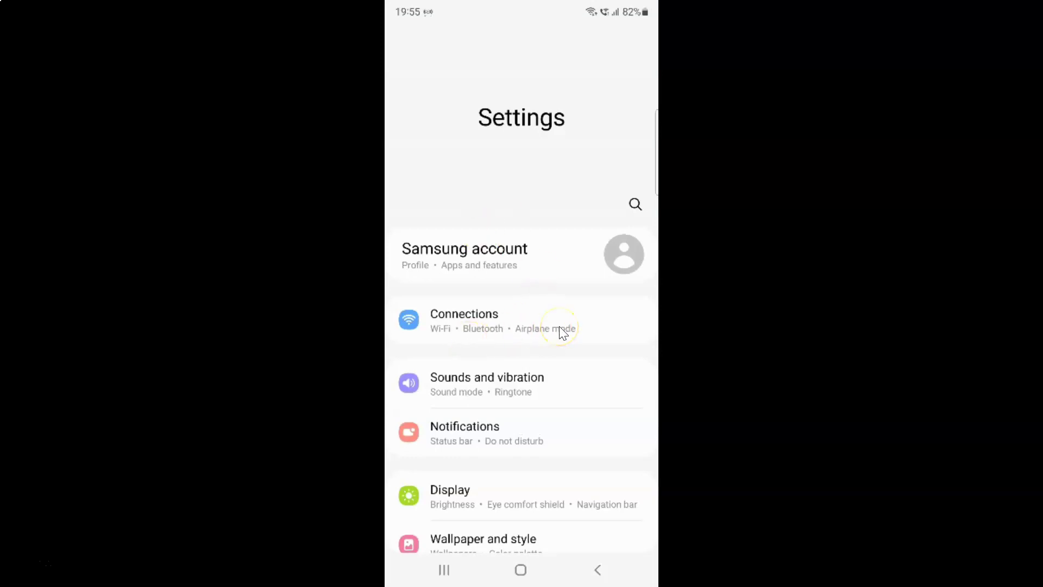
pyautogui.scroll(-3, 559, 327)
pyautogui.click(462, 275)
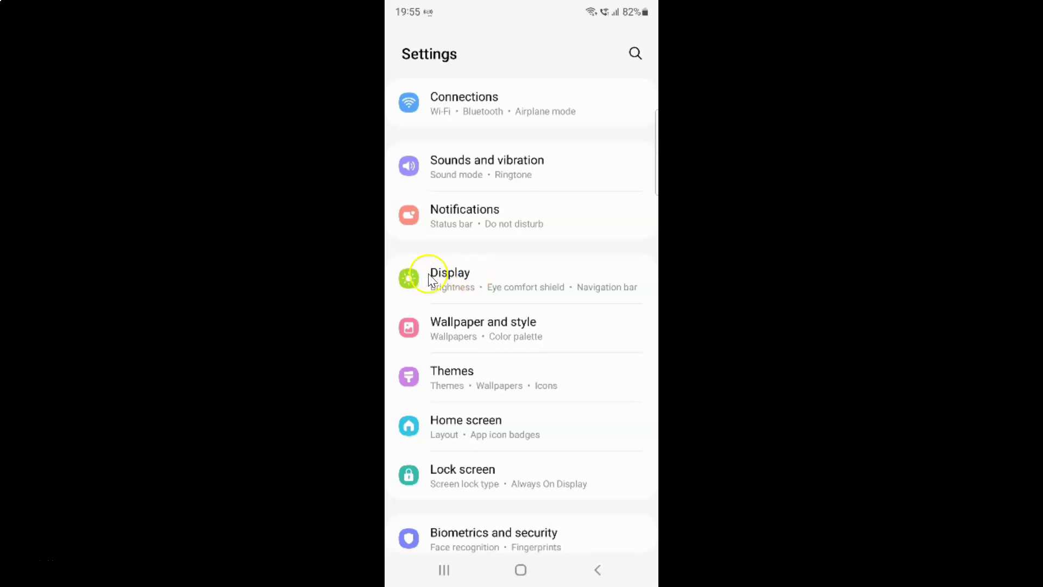
pyautogui.click(477, 279)
pyautogui.scroll(-3, 478, 279)
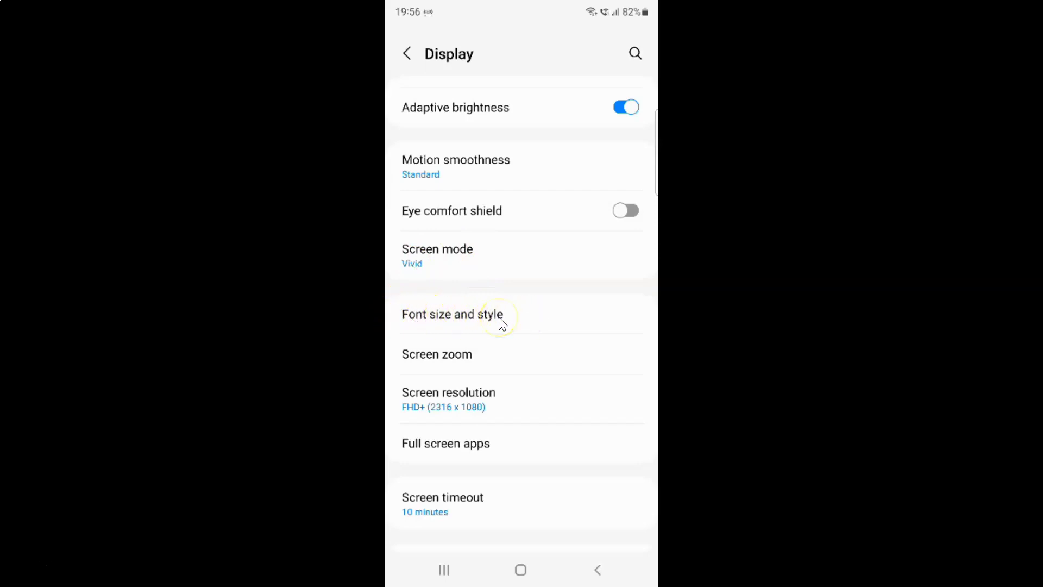
pyautogui.click(499, 322)
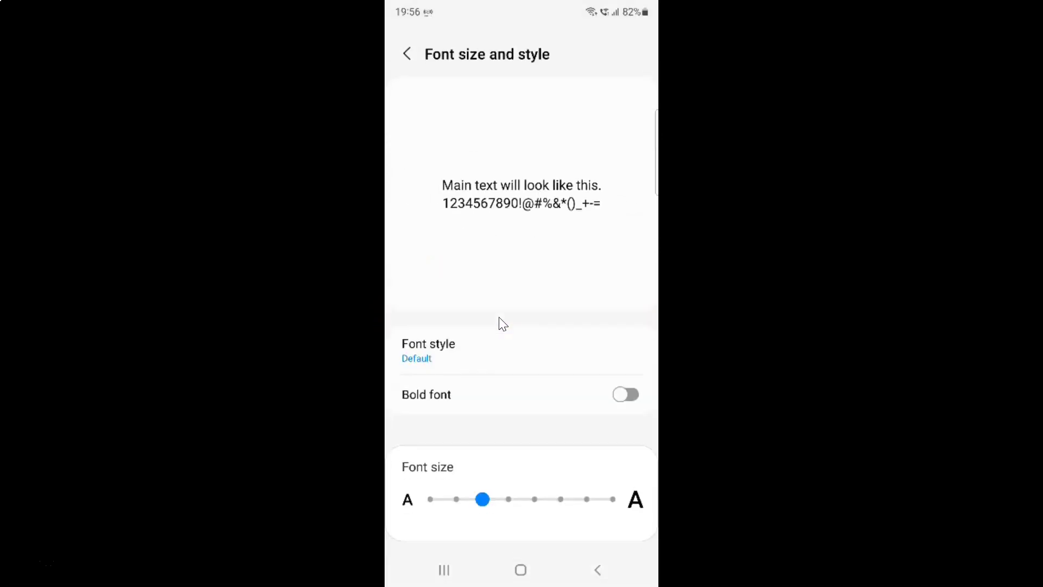
# Step: Open the Font style list offering Default, SamsungOne and Gothic Bold
pyautogui.click(445, 349)
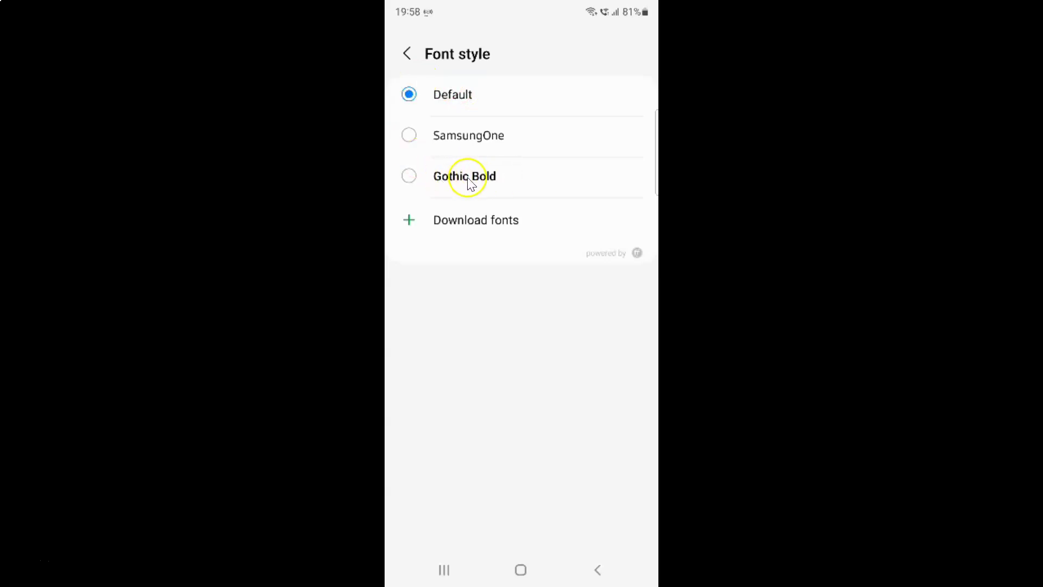
# Step: Choose Gothic Bold as the font, return to main Settings, and bring up Recents
pyautogui.click(409, 176)
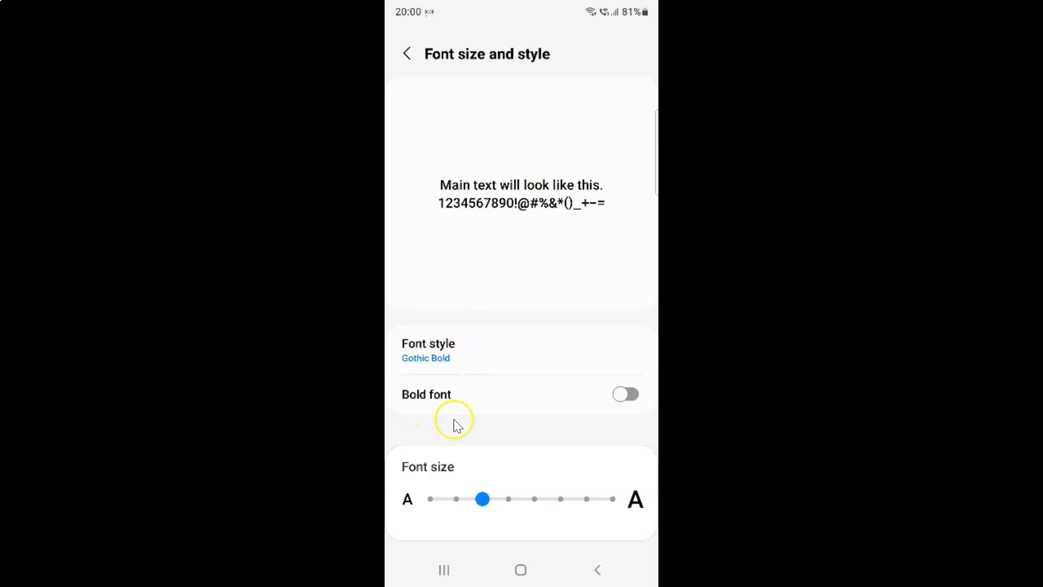
pyautogui.click(410, 54)
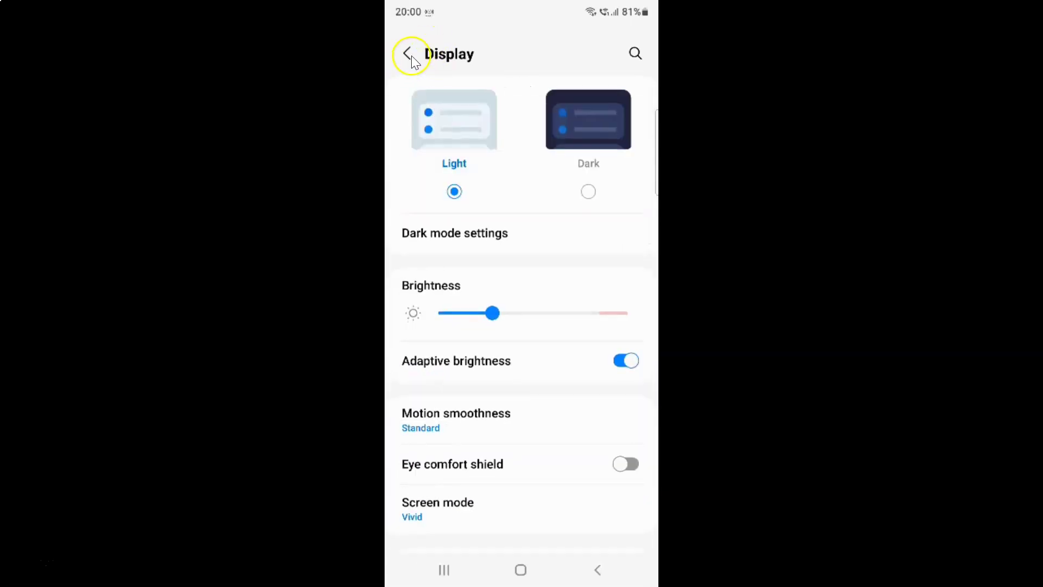
pyautogui.click(410, 54)
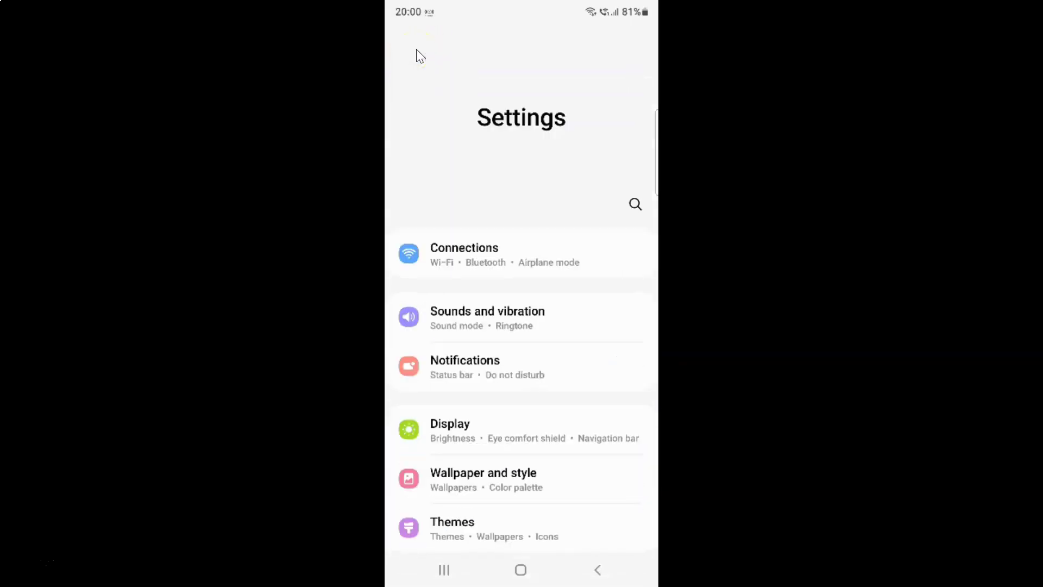
pyautogui.scroll(-8, 418, 56)
pyautogui.scroll(8, 418, 55)
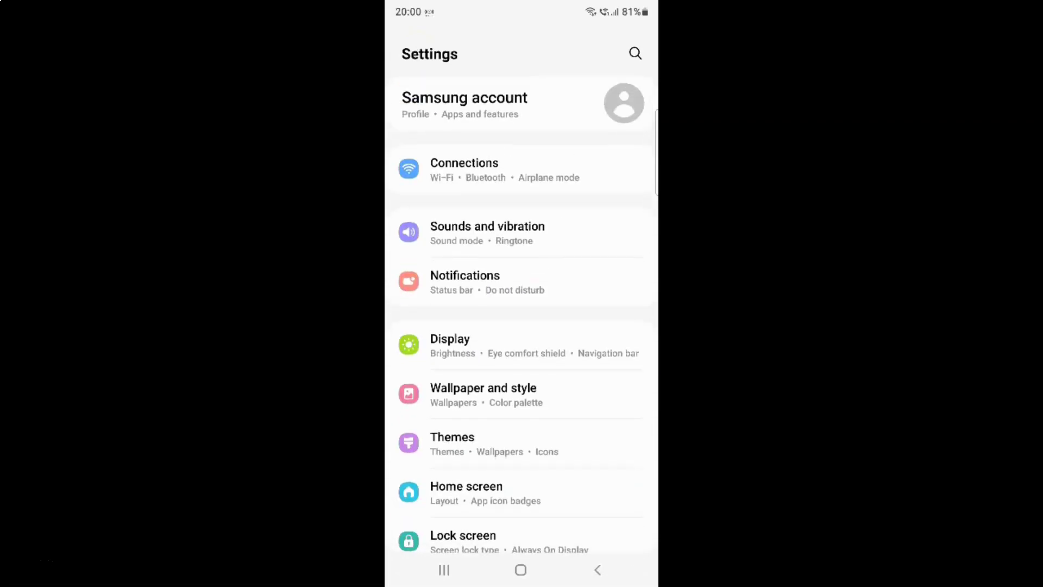
pyautogui.click(444, 570)
pyautogui.moveTo(521, 326); pyautogui.dragTo(521, 49)
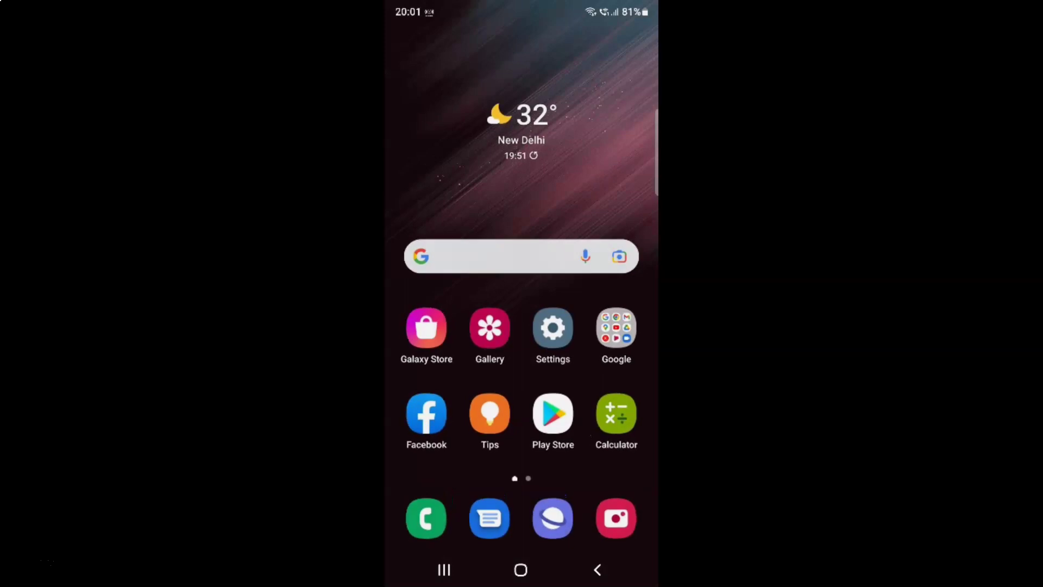